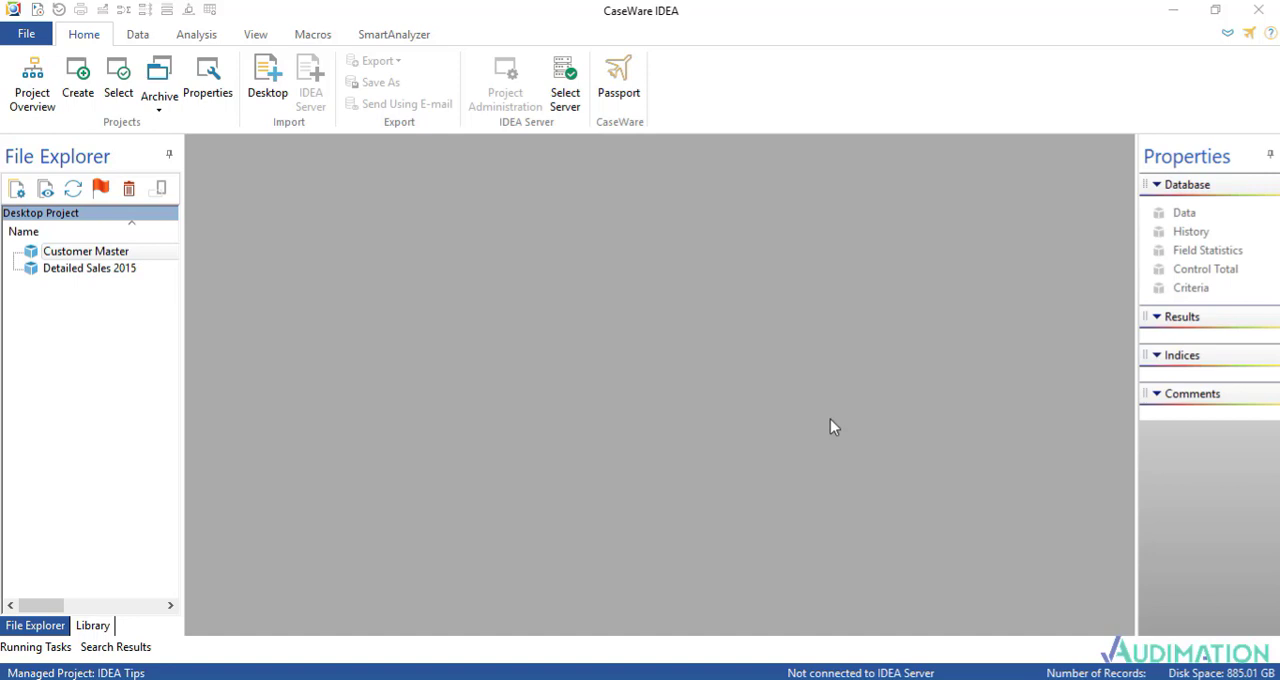
Step: Open the Customer Master and Detailed Sales 2015 databases and look through the sales records
double_click(100, 256)
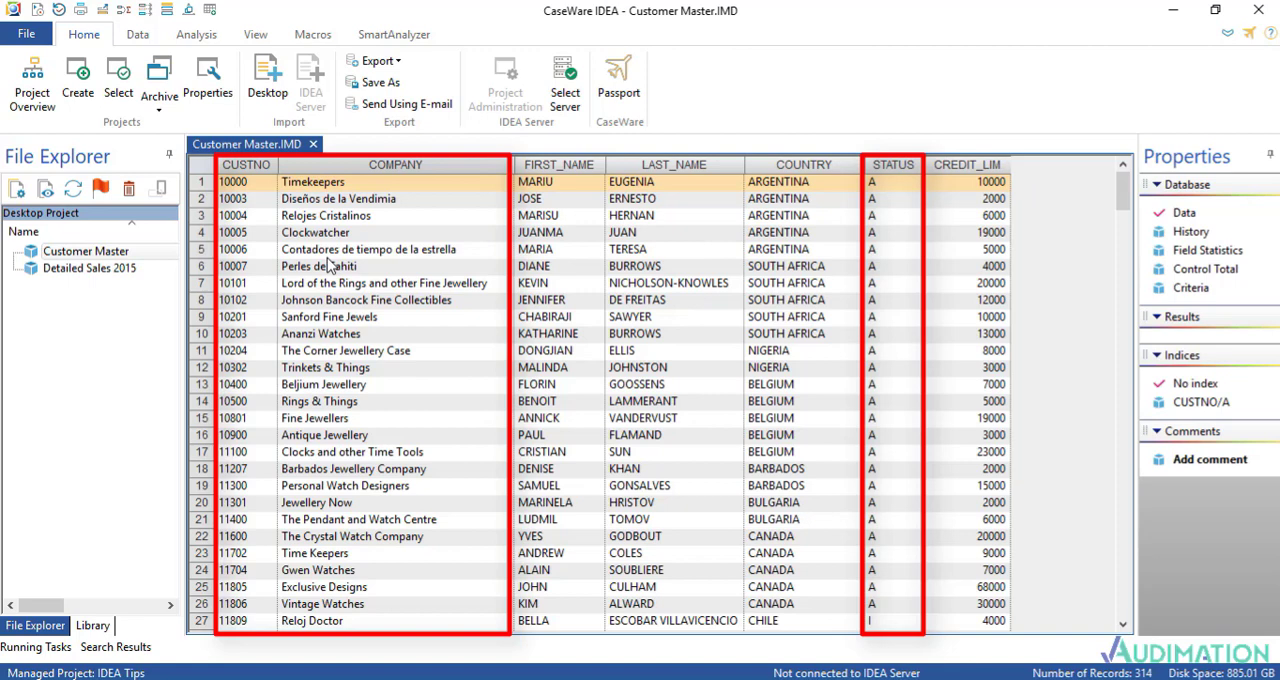
double_click(100, 270)
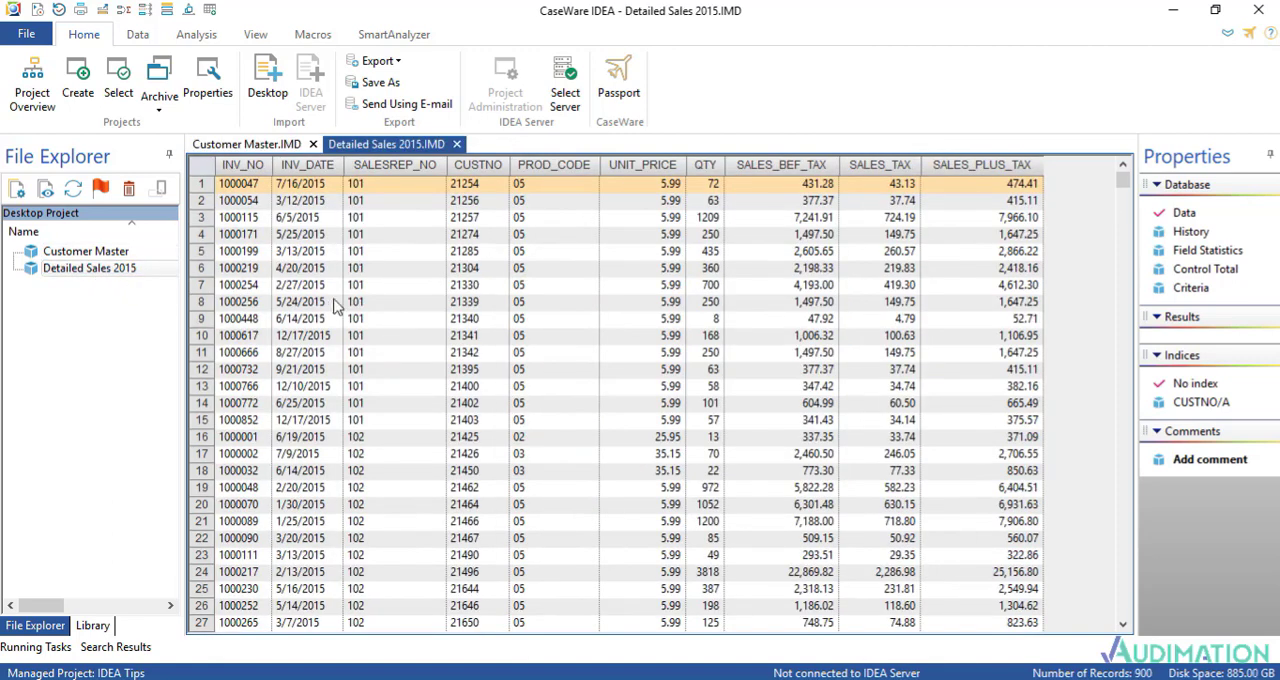
scroll(262, 362, "down", 15)
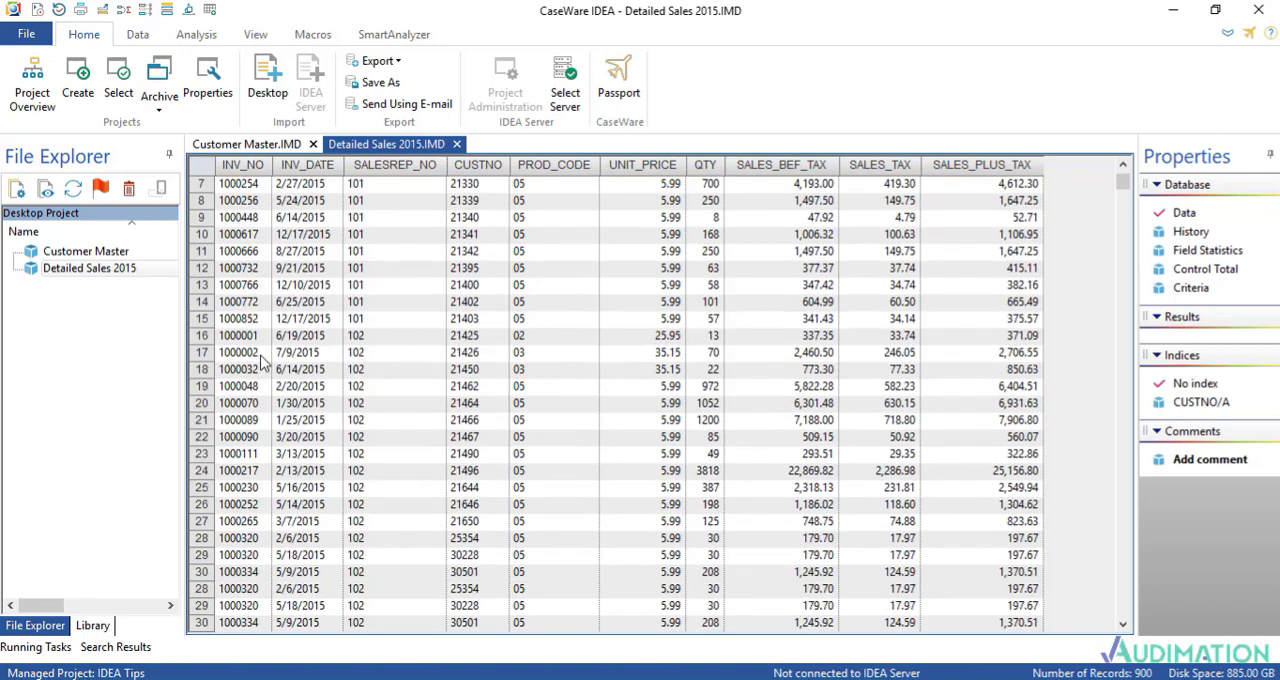
scroll(262, 362, "down", 5)
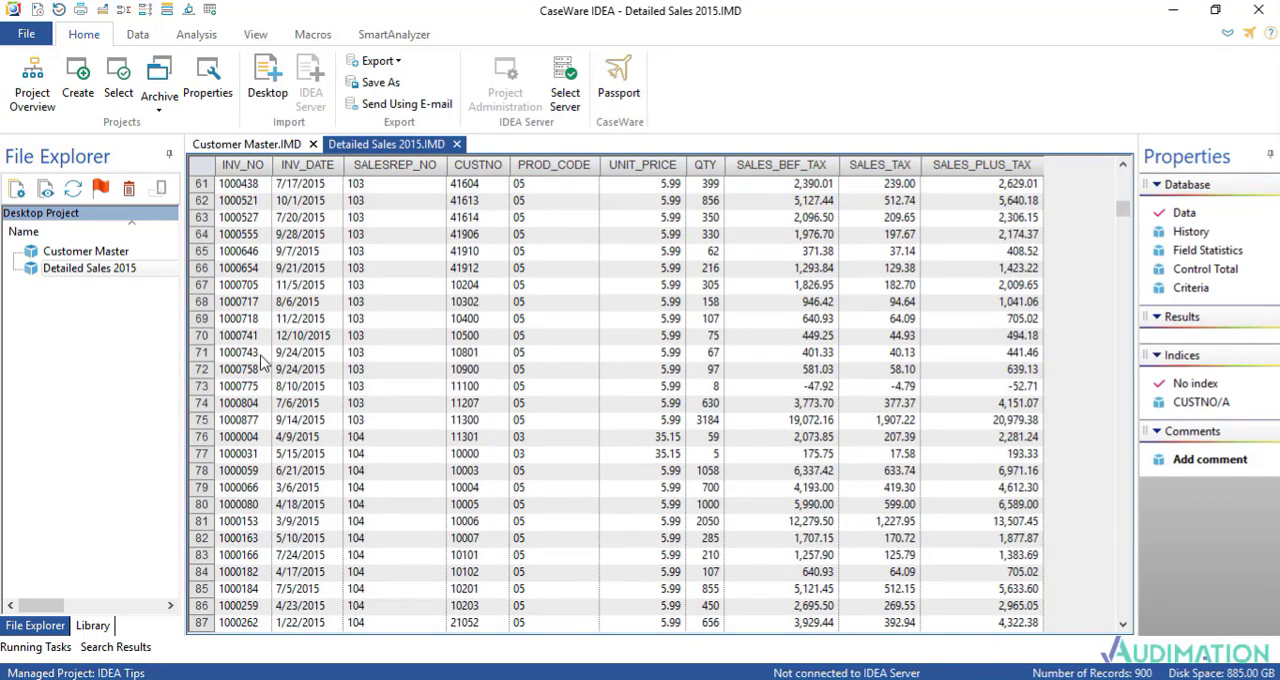
Step: Move the CUSTNO column ahead of INV_NO in Detailed Sales 2015 and compare it with the CUSTNO field in Customer Master
left_click(323, 236)
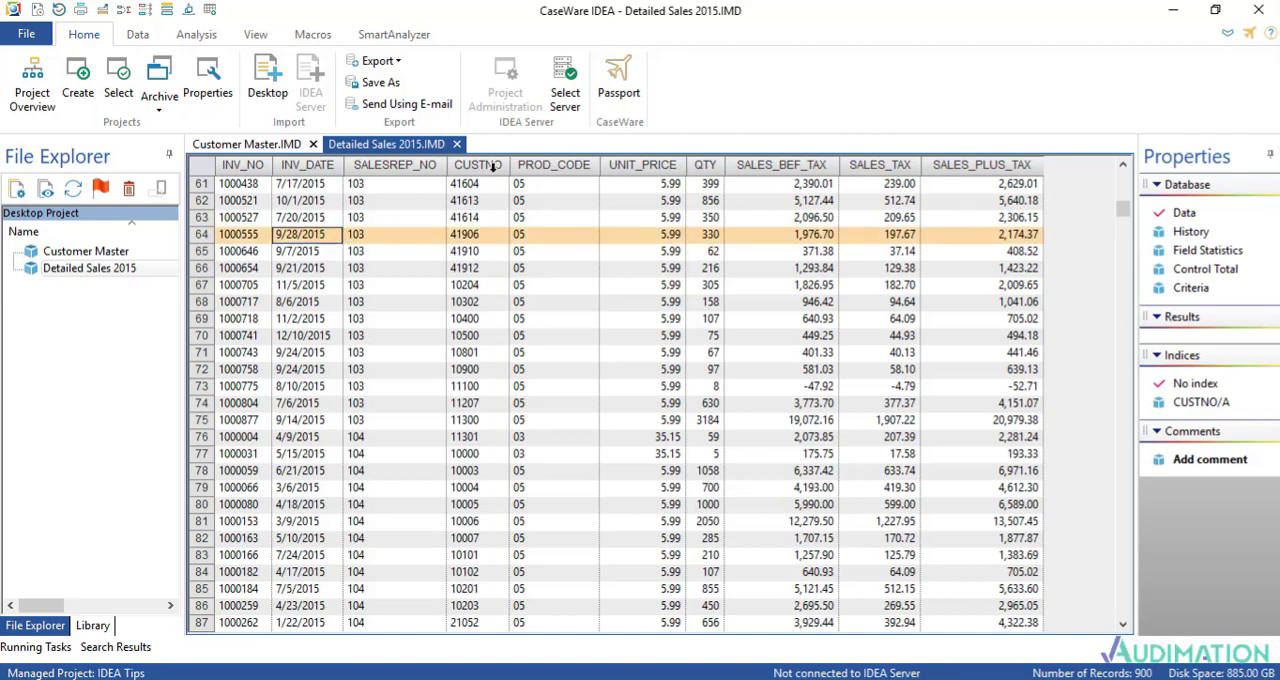
left_click_drag(490, 165, 228, 168)
left_click(240, 200)
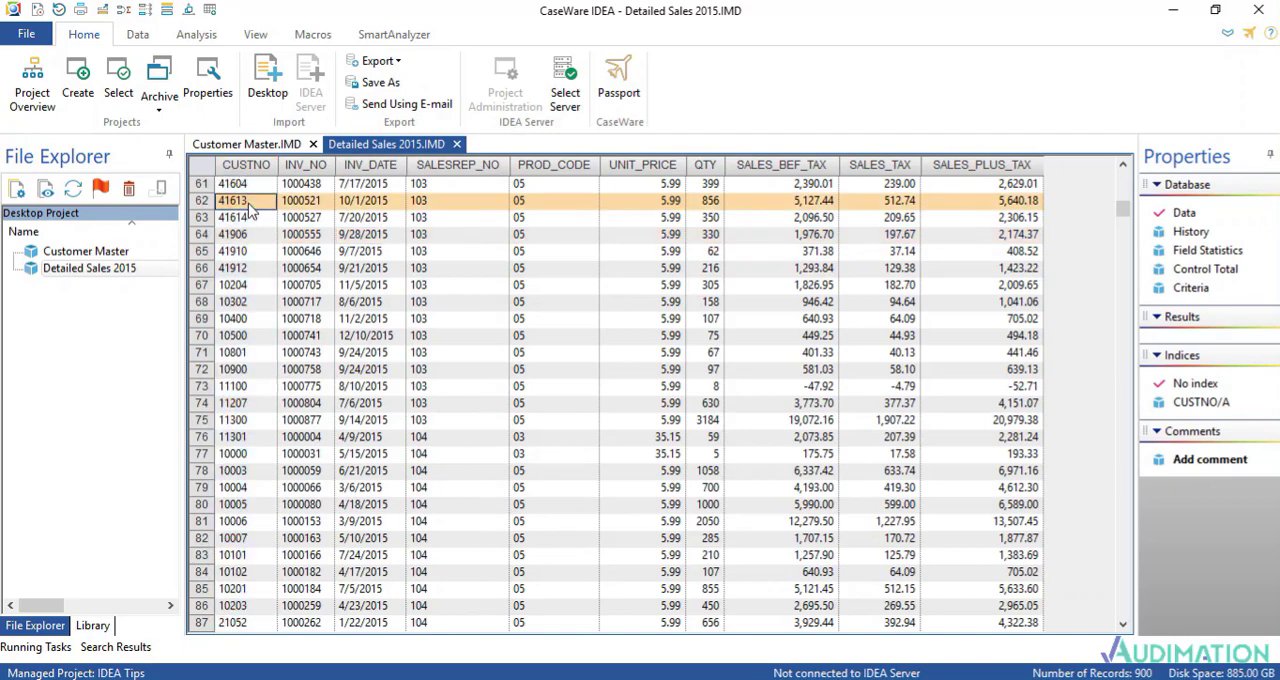
scroll(250, 205, "up", 8)
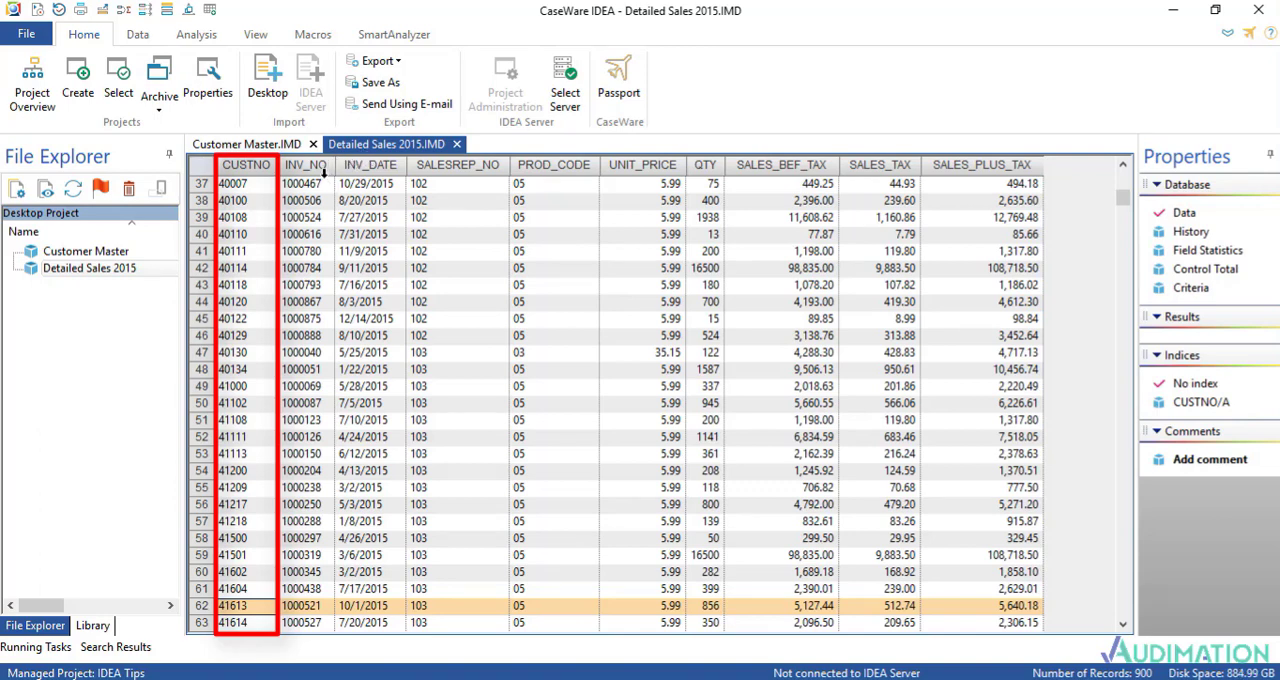
left_click(258, 146)
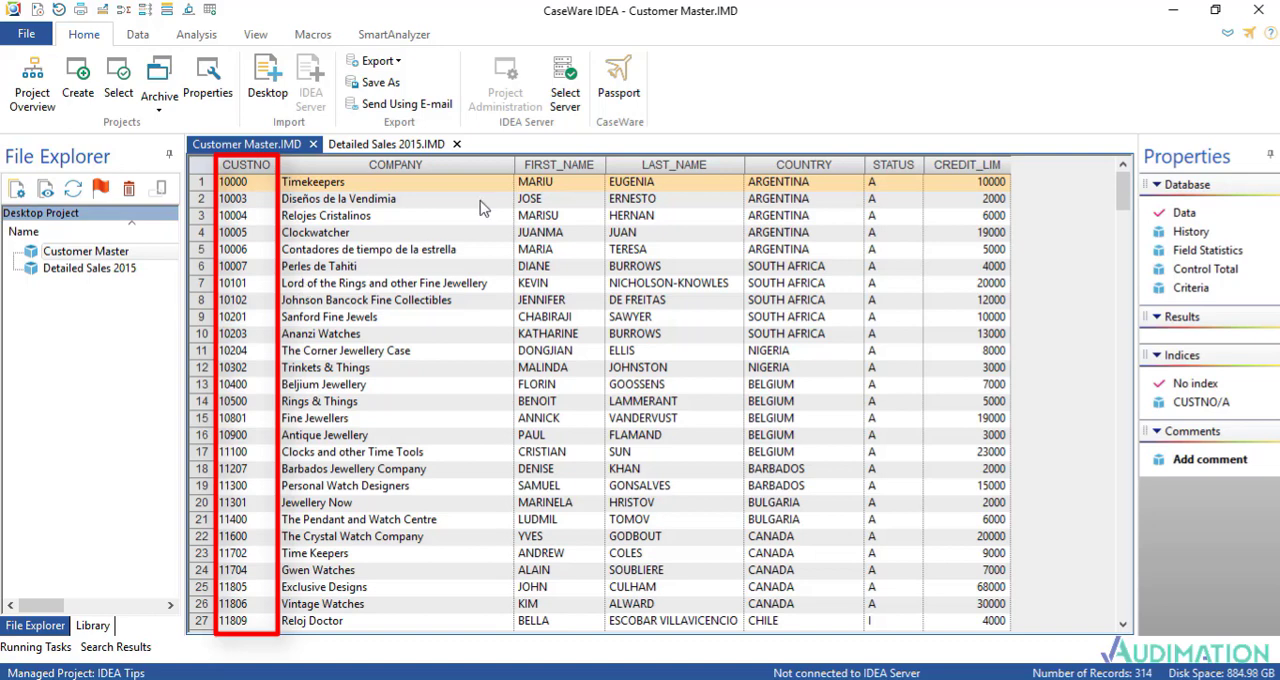
Step: Set up a Join with Detailed Sales 2015 as the primary database and Customer Master as the secondary database
left_click(393, 146)
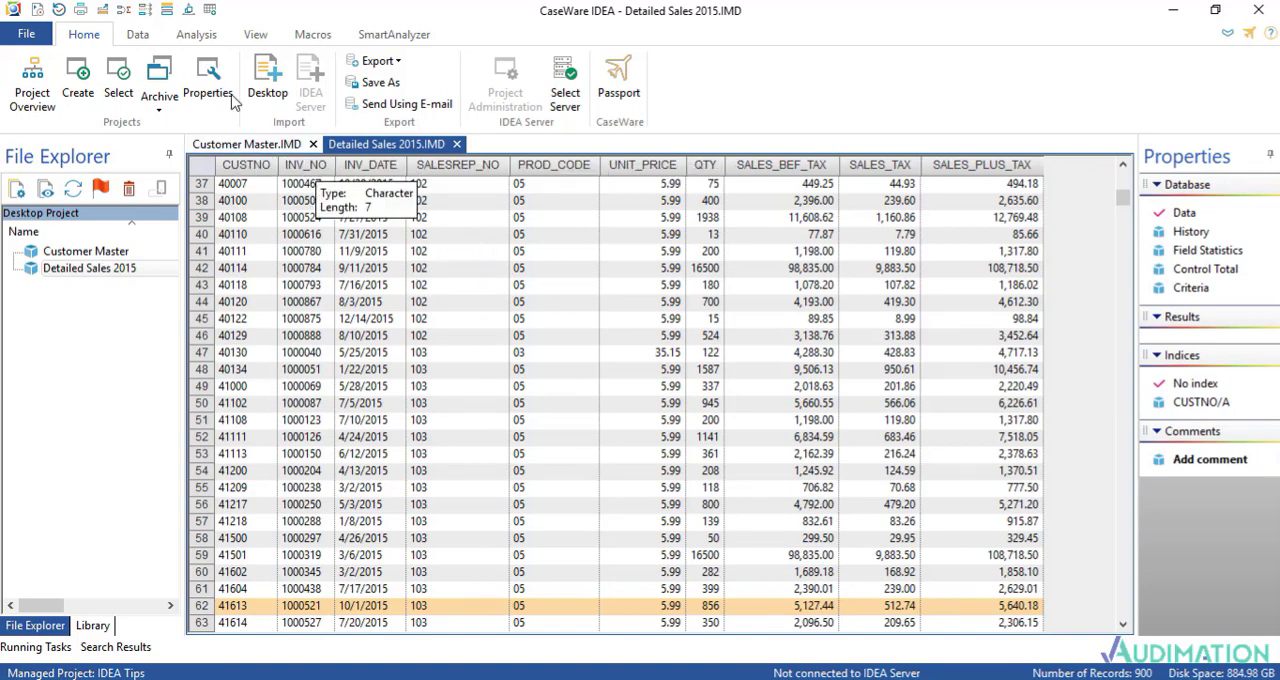
left_click(196, 34)
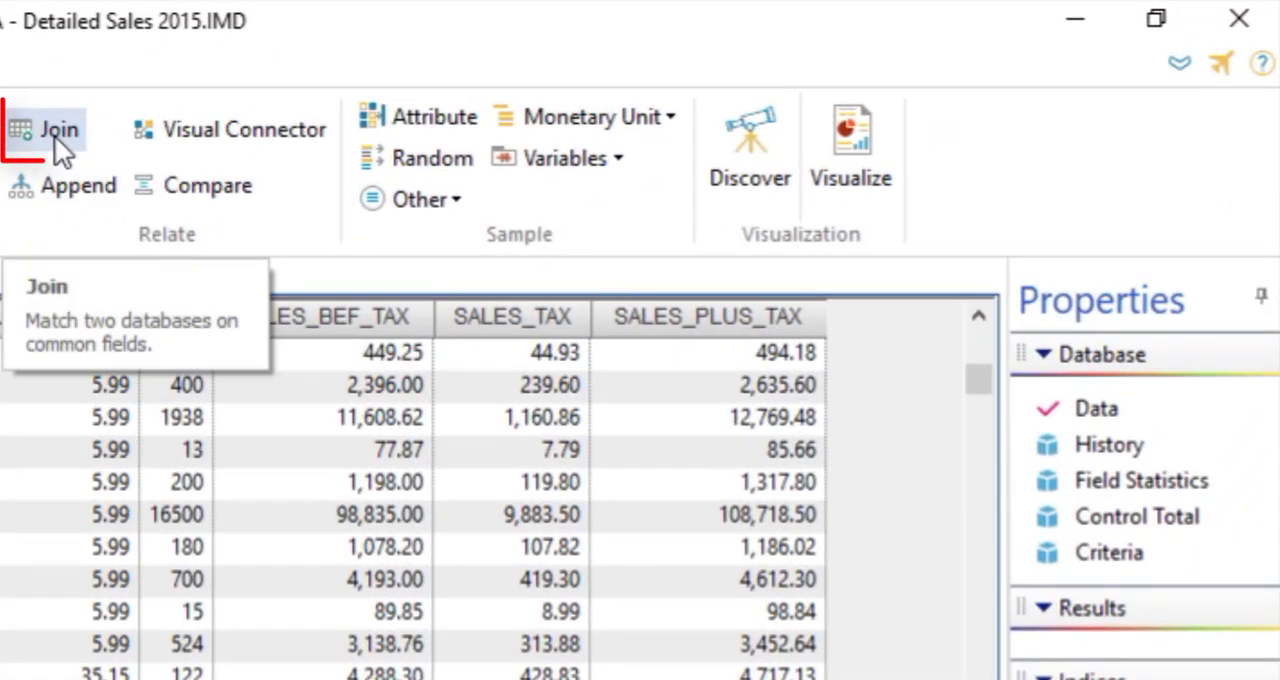
left_click(643, 67)
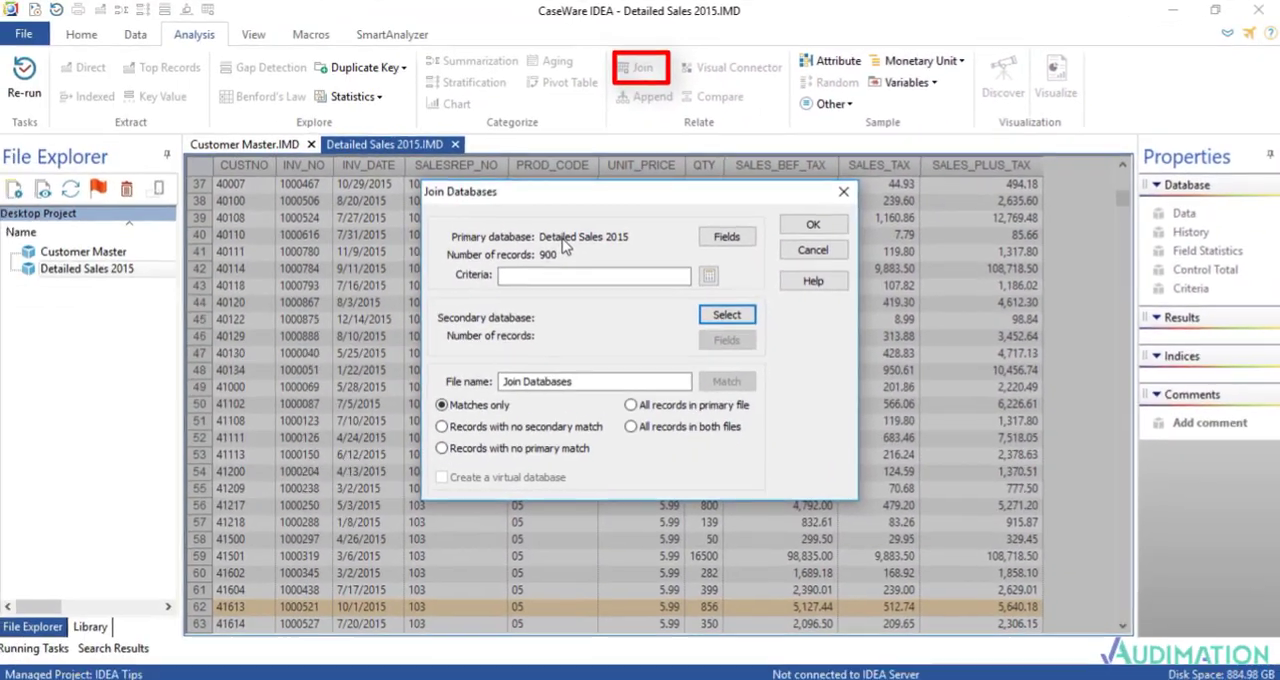
left_click(706, 313)
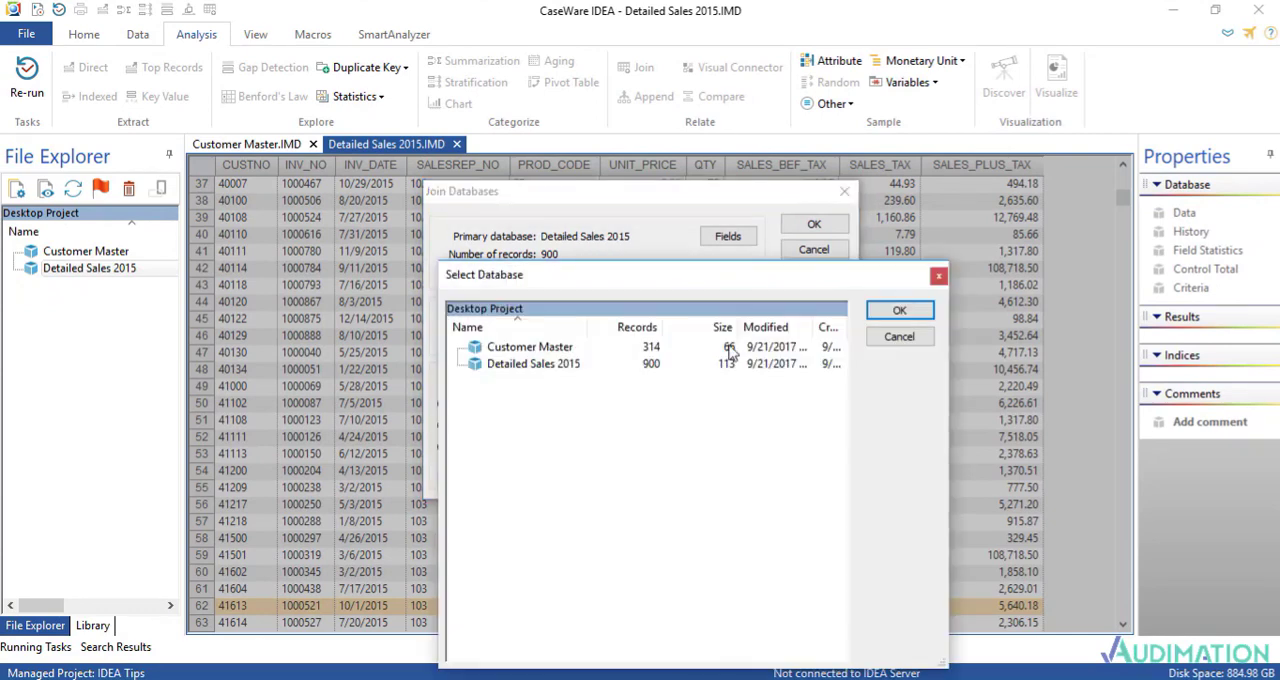
left_click(552, 345)
double_click(554, 348)
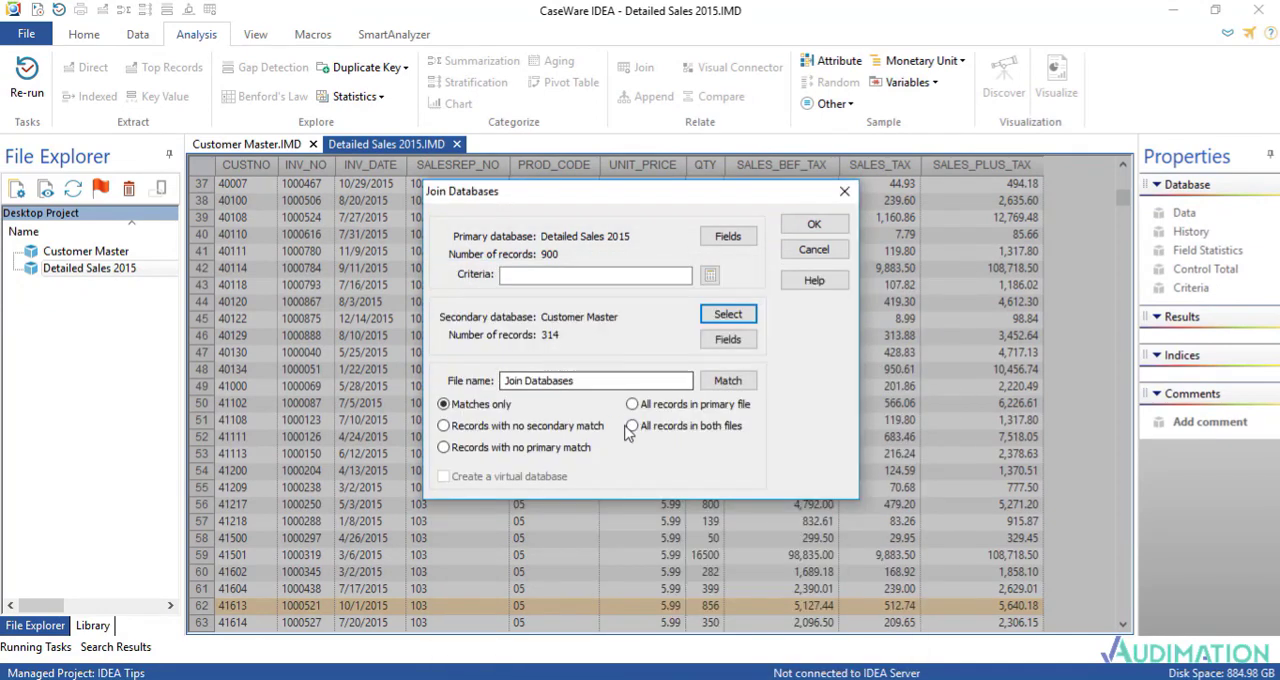
Step: Match the primary key field CUSTNO to the secondary key field CUSTNO for the join
left_click(727, 381)
left_click(487, 273)
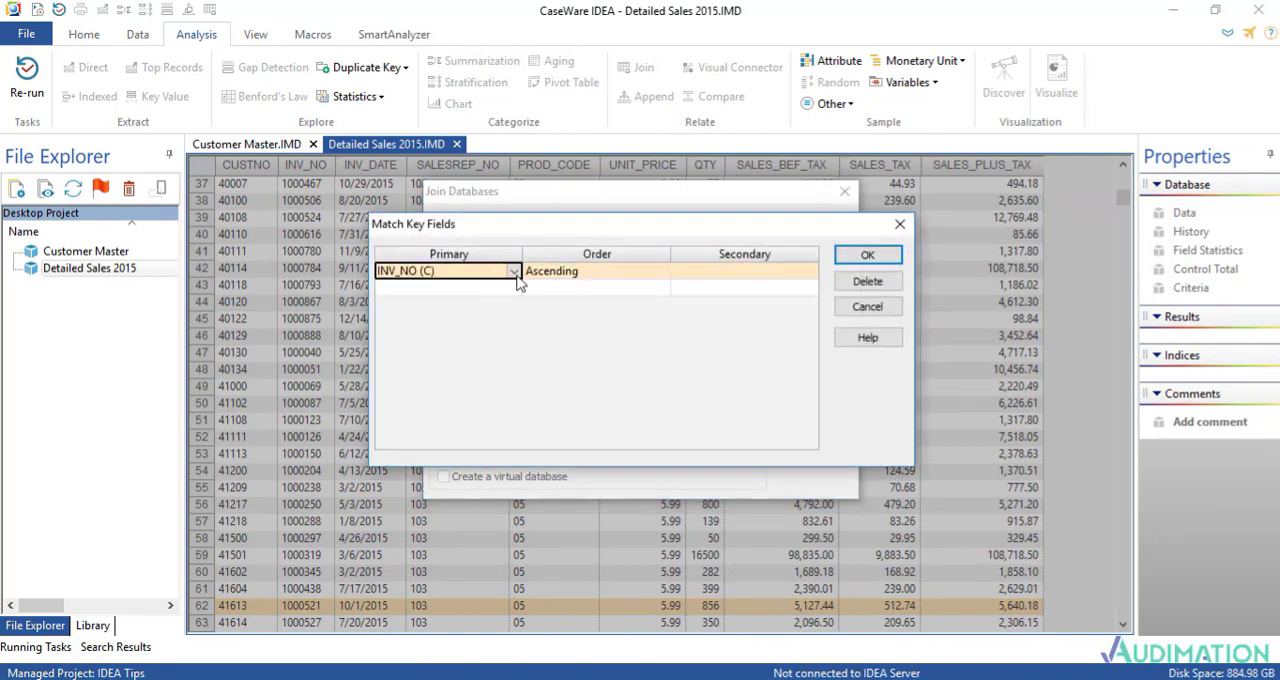
left_click(514, 271)
left_click(455, 316)
left_click(745, 276)
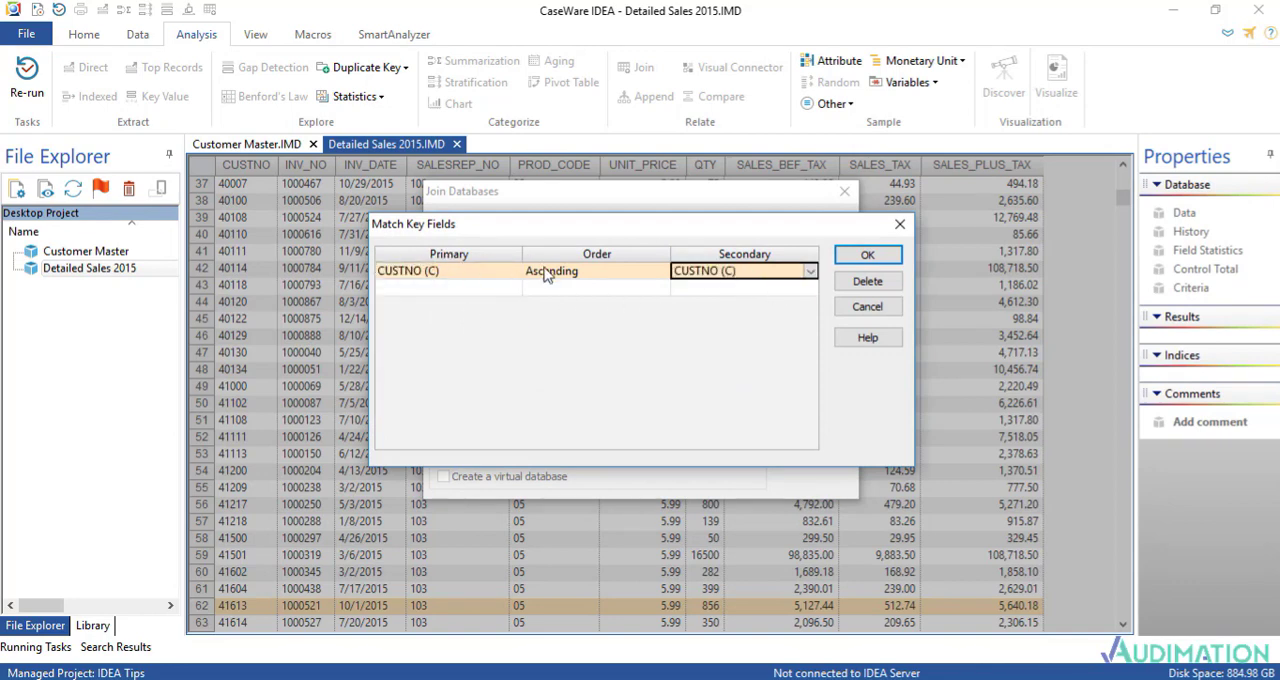
left_click(866, 255)
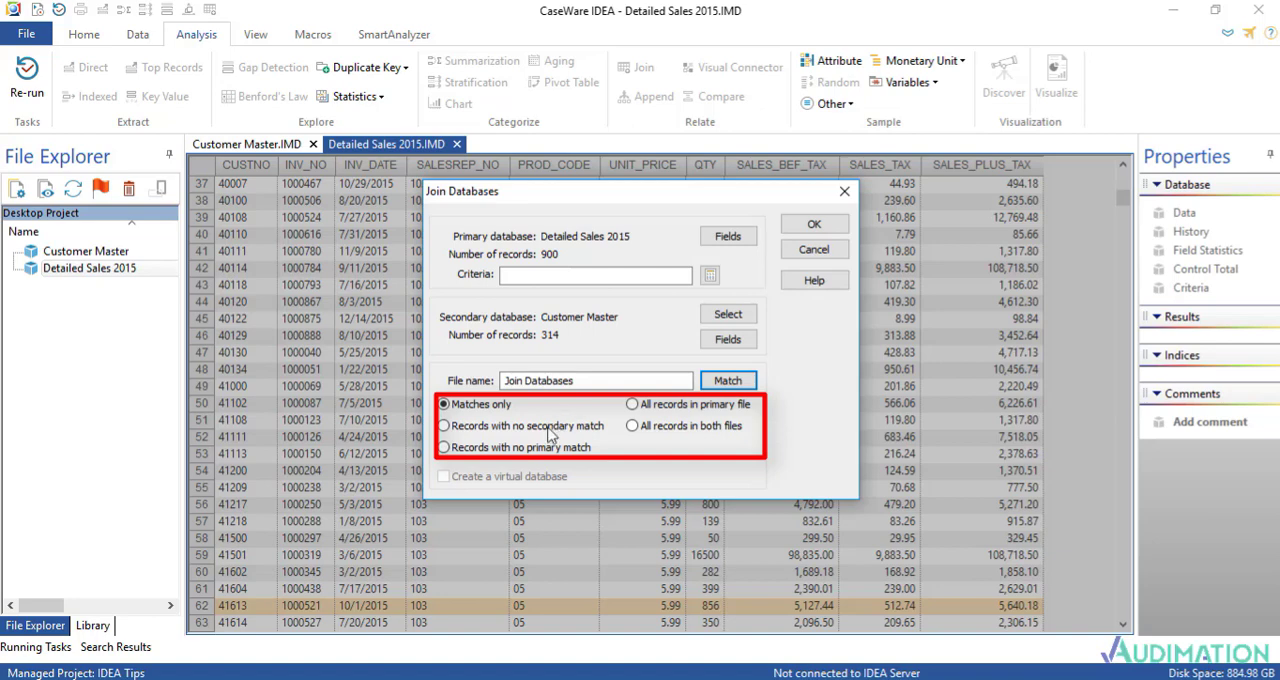
Step: Run the join for records with no secondary match, name the file "Customers not in the Master file", and select its CUSTNO column
left_click(444, 425)
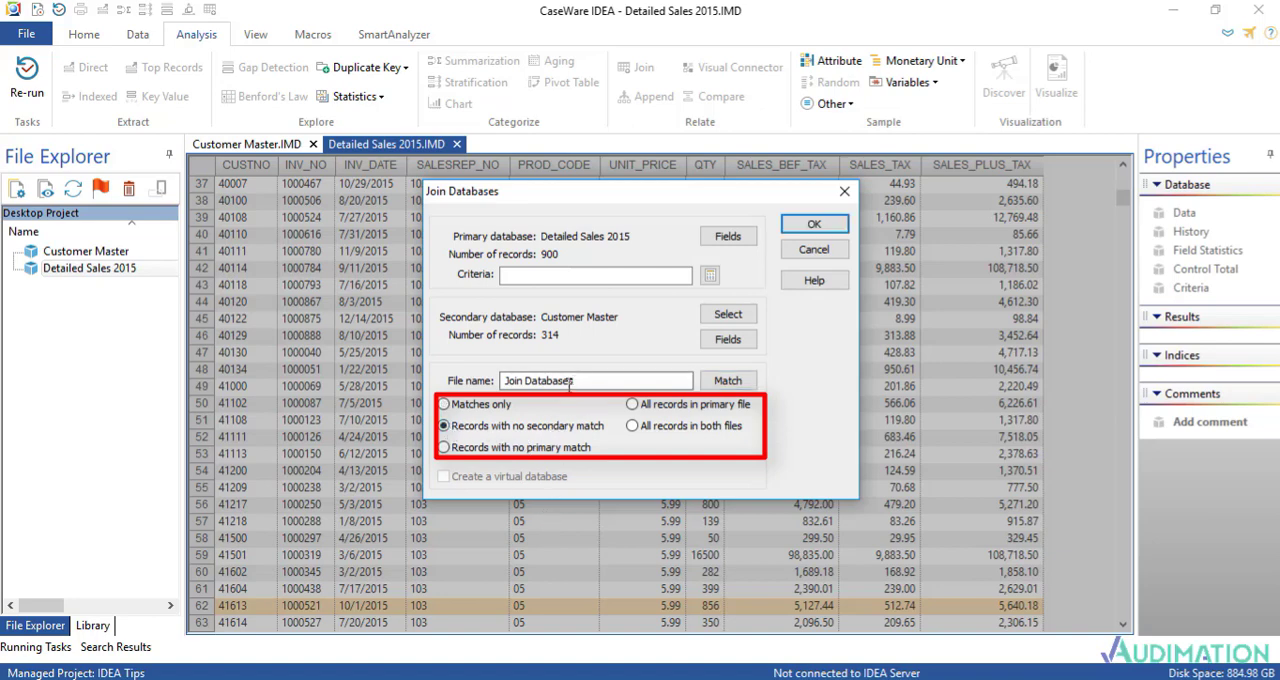
left_click_drag(575, 383, 274, 350)
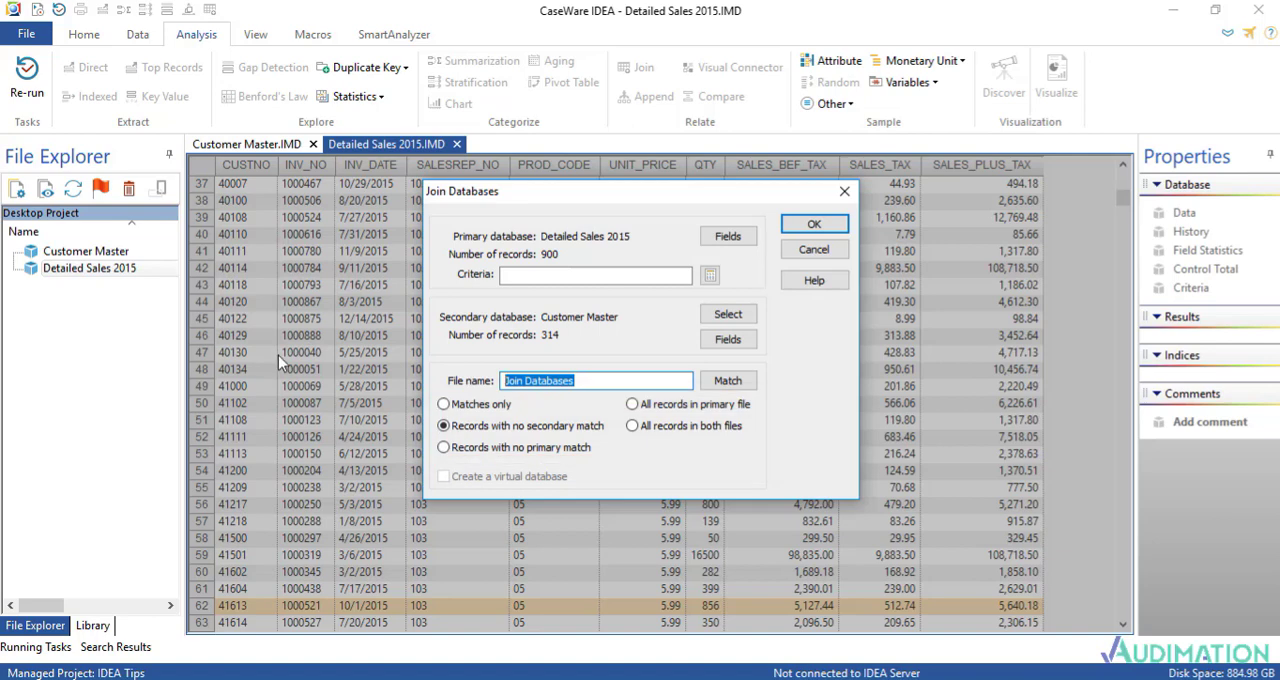
type("cUST")
key("BackSpace")
key("BackSpace")
key("BackSpace")
key("BackSpace")
type("C")
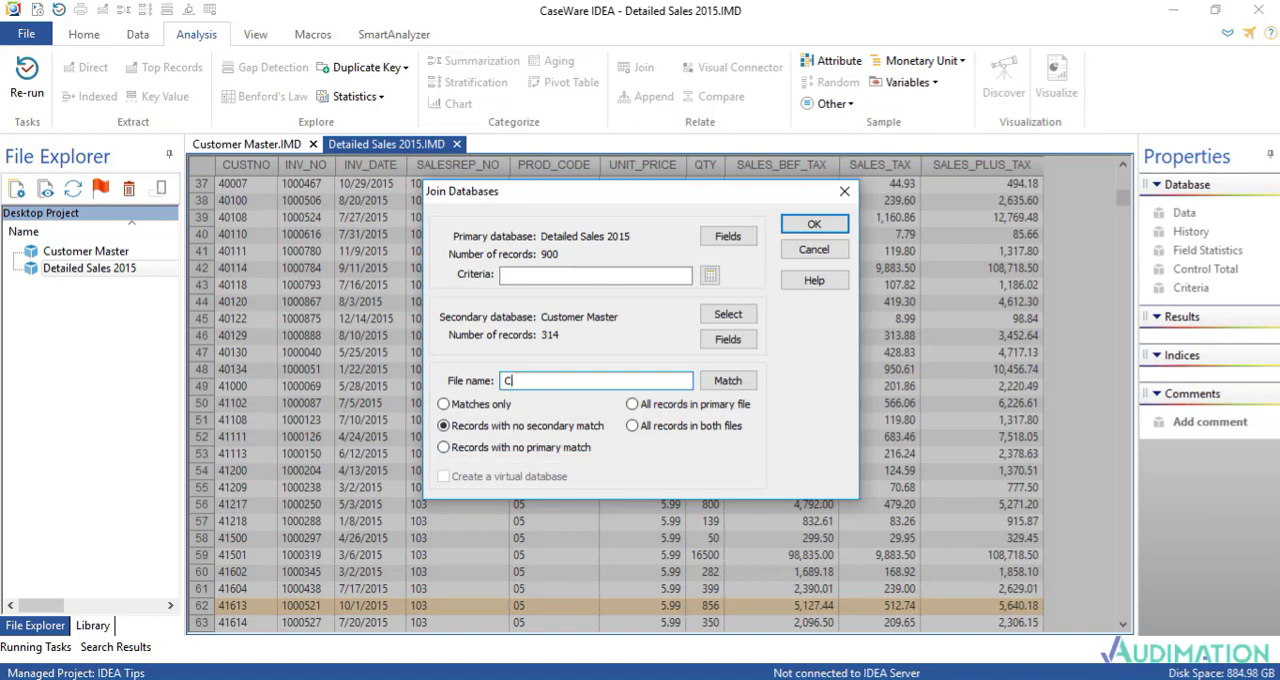
type("ustomers not in the Master ")
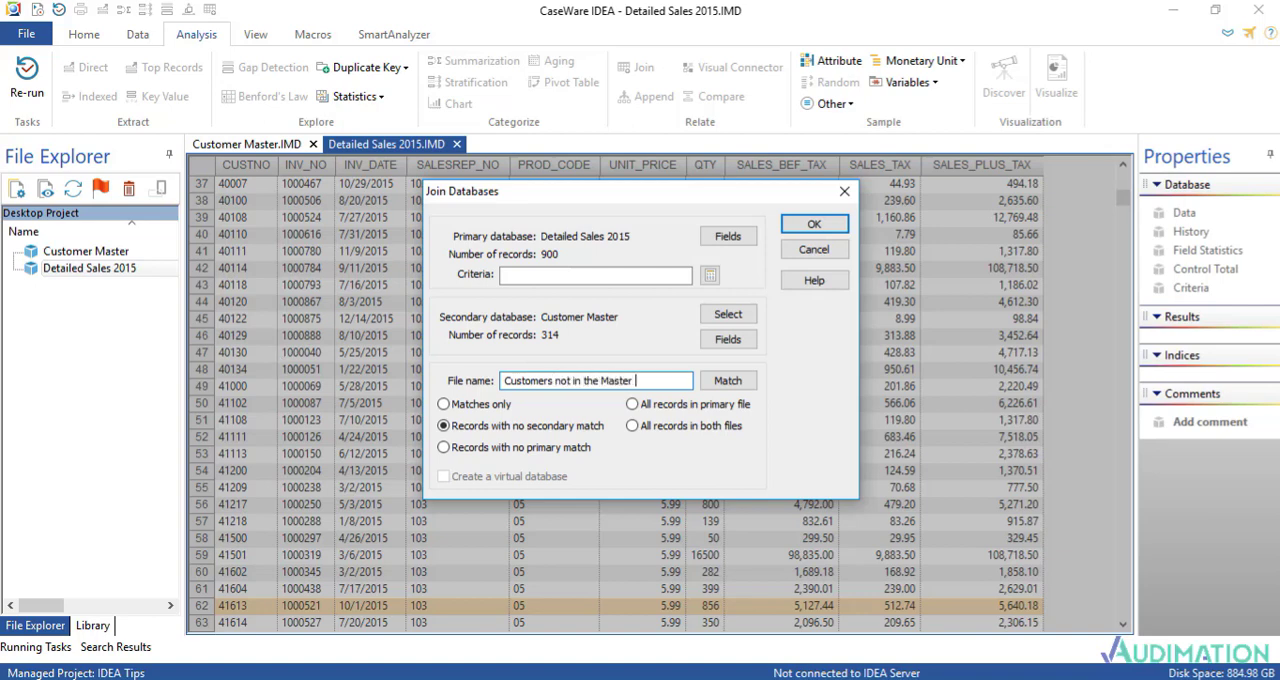
type("fiel")
key("BackSpace")
key("BackSpace")
type("le")
left_click(815, 222)
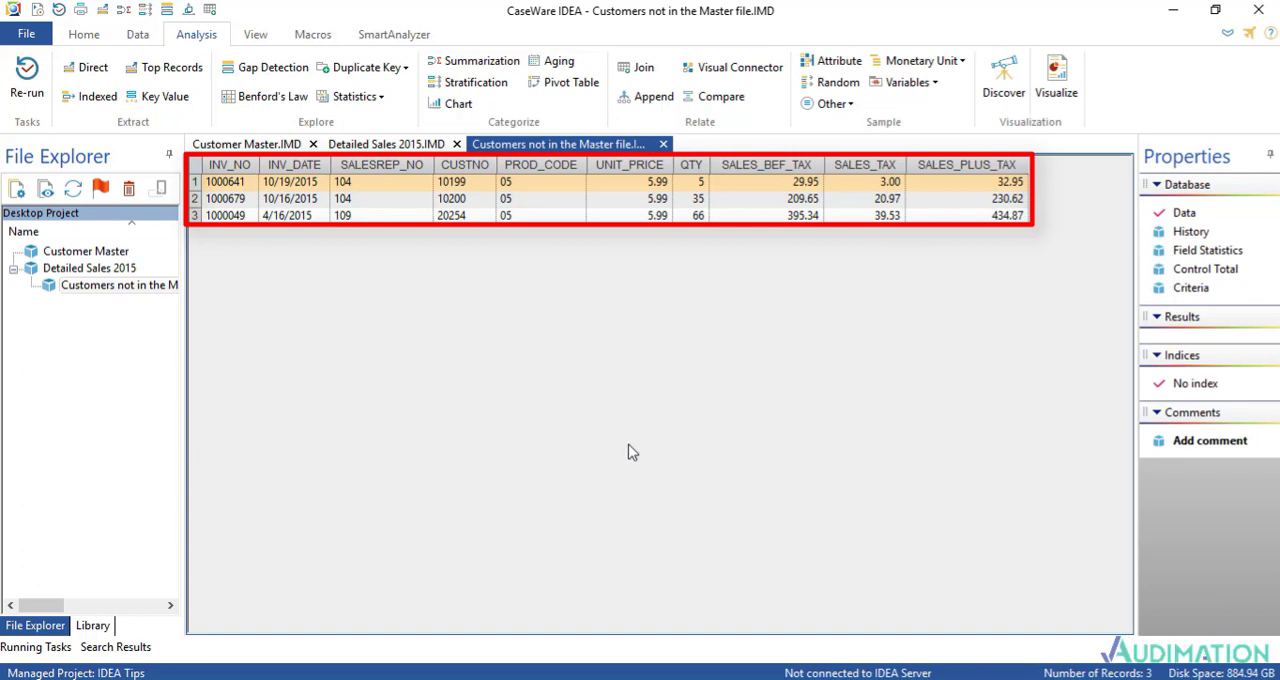
left_click(465, 165)
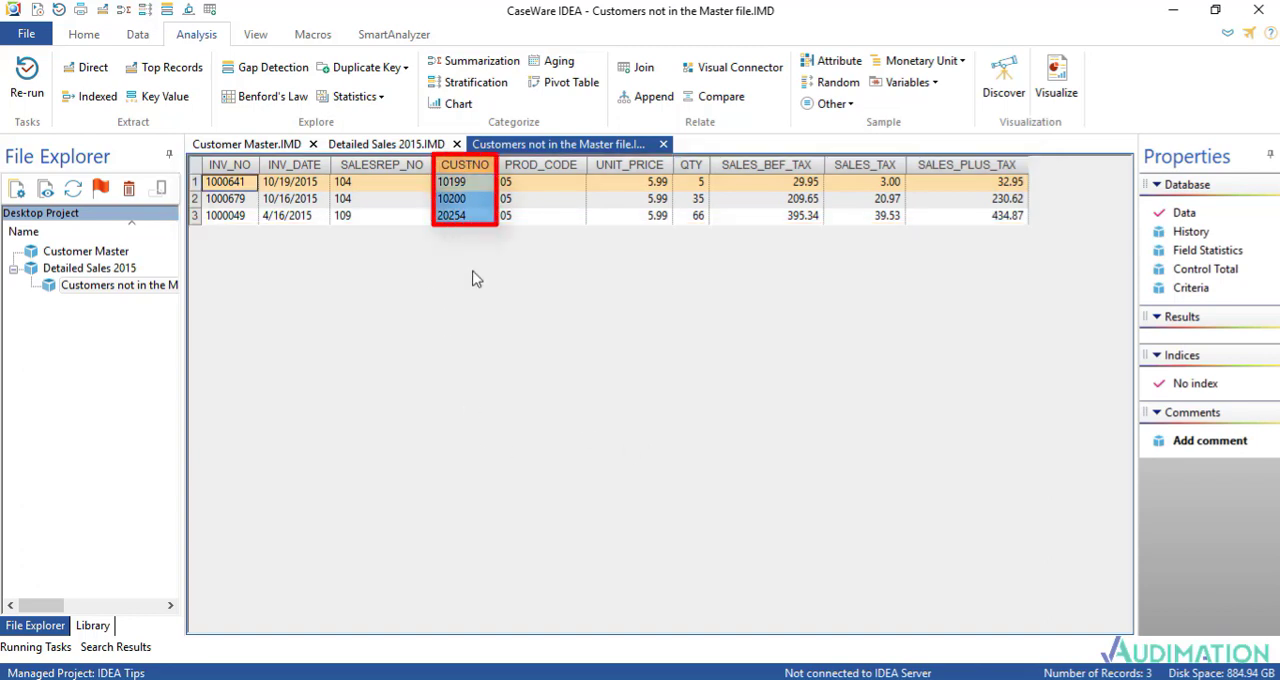